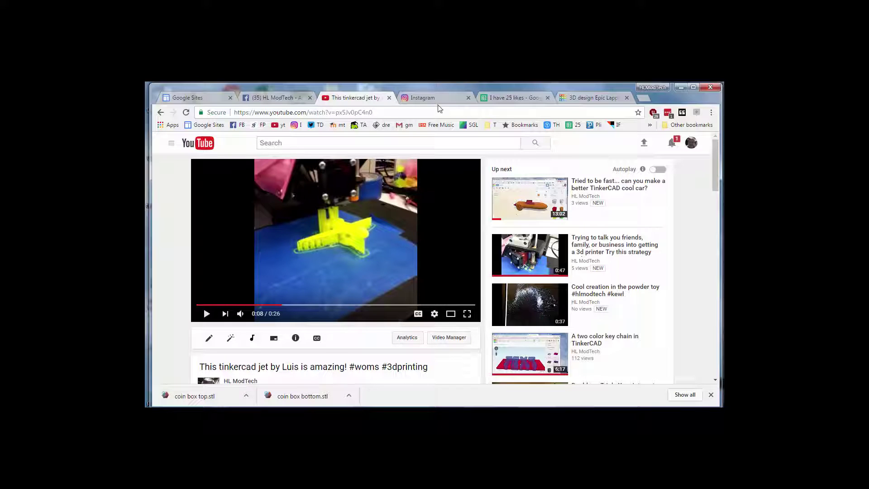
Switch to the SpaceShip design in Tinkercad and place a sphere on the workplane.
left_click(591, 99)
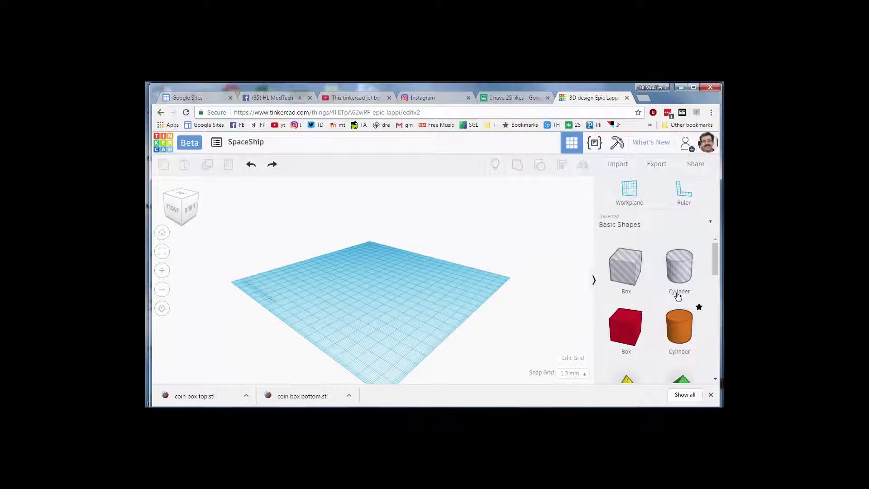
left_click_drag(713, 265, 713, 298)
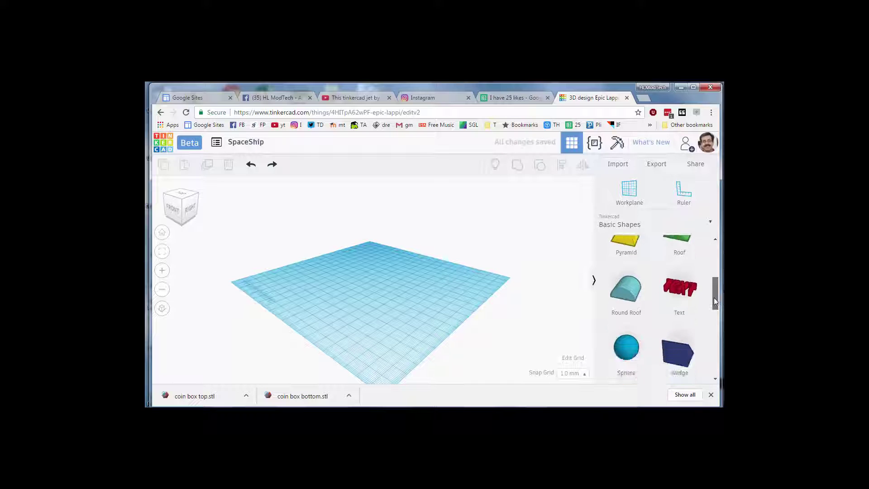
left_click_drag(634, 345, 369, 268)
scroll(366, 267, "up", 3)
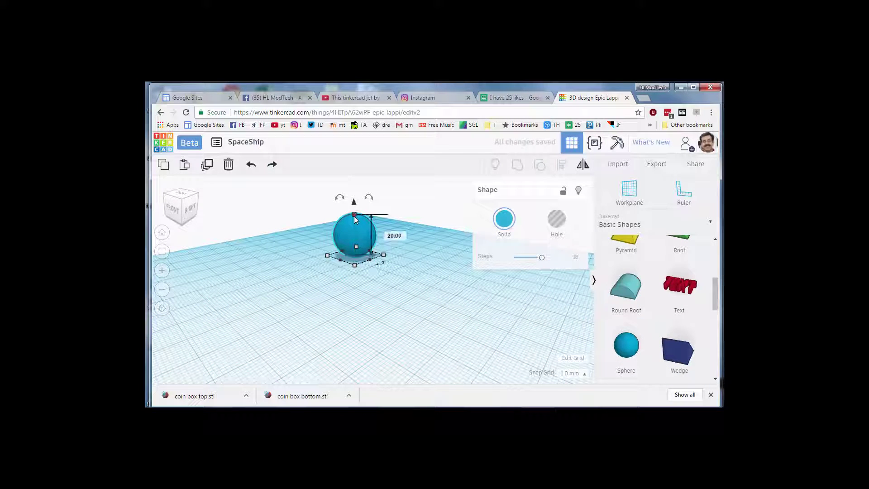
Flatten the sphere and enlarge its footprint to form a thin, wide saucer.
left_click_drag(354, 216, 355, 230)
right_click_drag(372, 276, 350, 236)
left_click_drag(333, 219, 299, 251)
right_click_drag(358, 277, 300, 243)
left_click_drag(308, 248, 309, 252)
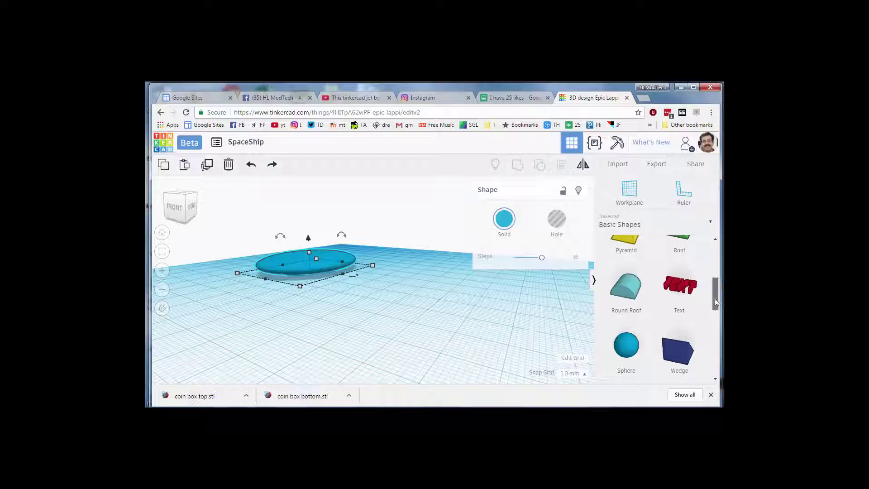
Put a temporary workplane on top of the saucer, add a half sphere there as a dome, and return the workplane to the ground.
left_click_drag(714, 301, 710, 336)
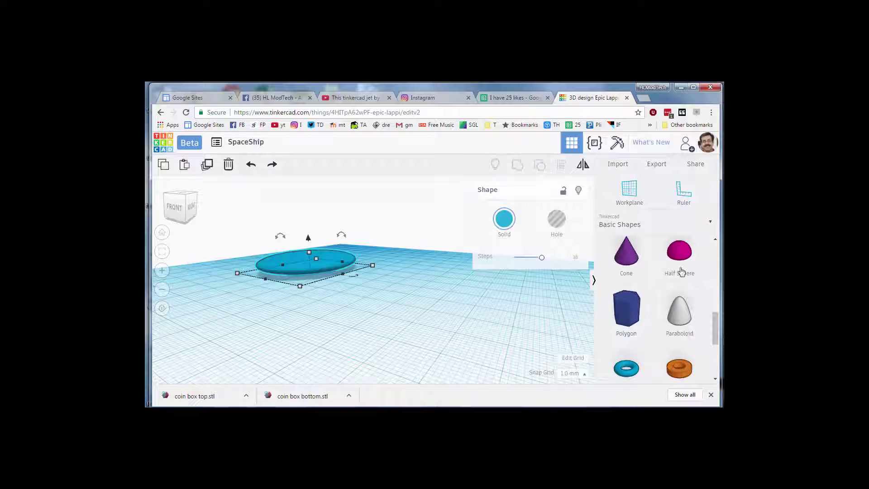
right_click_drag(254, 333, 303, 256)
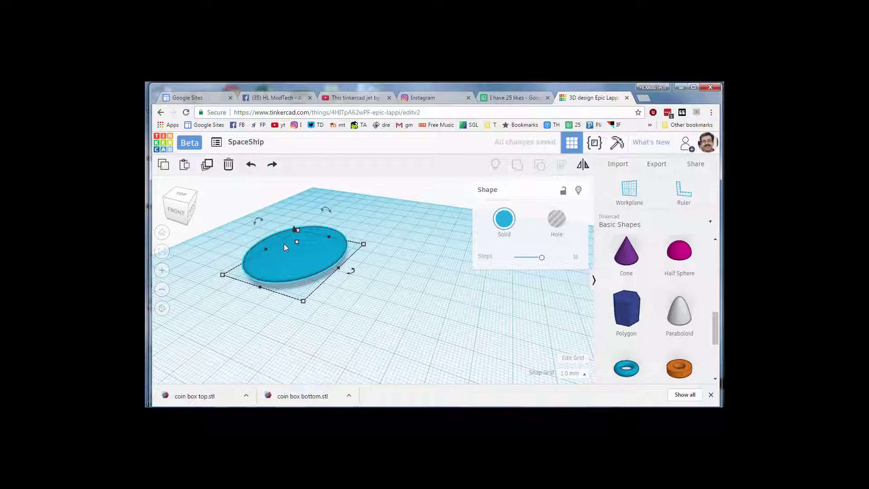
key("w")
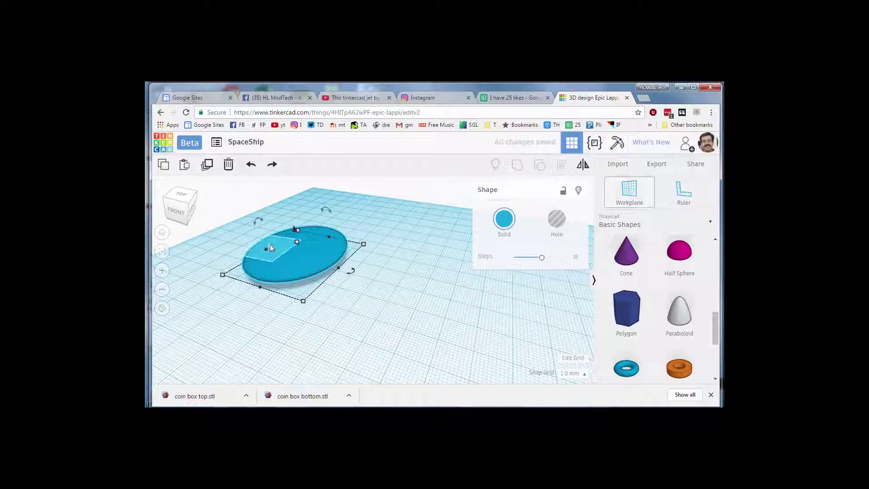
left_click(296, 244)
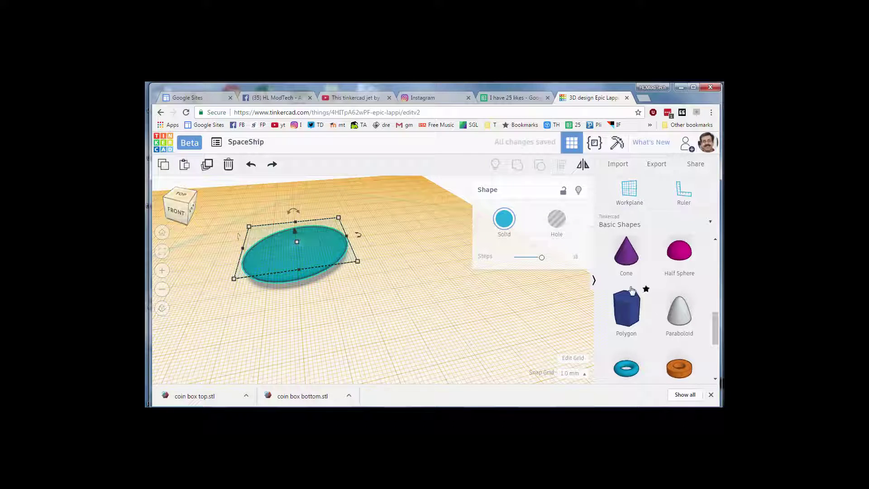
left_click_drag(687, 257, 297, 244)
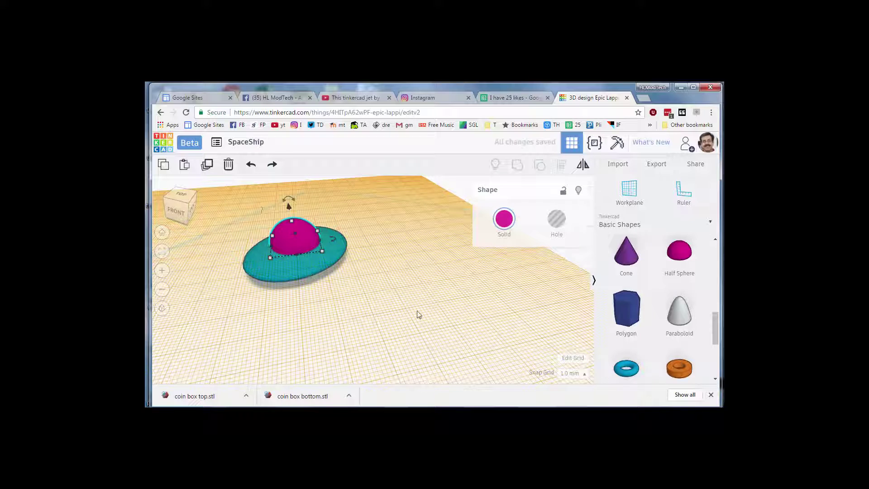
key("w")
left_click(393, 331)
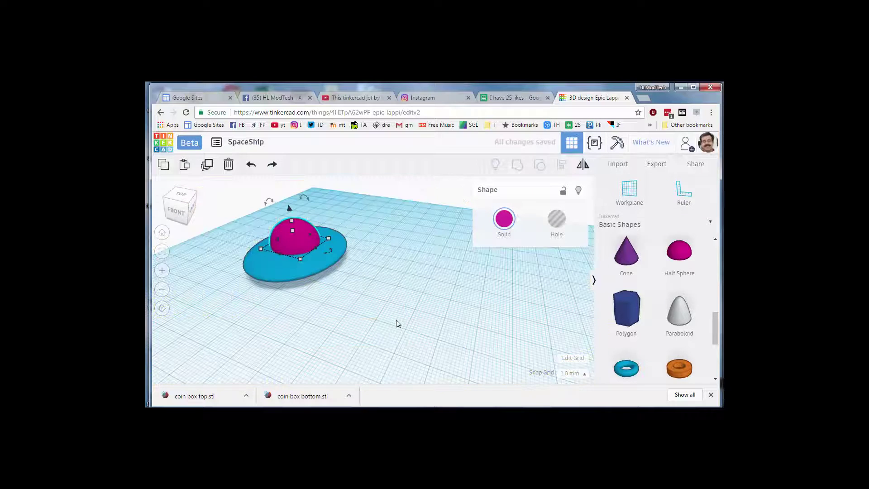
Align the half sphere to the centre of the saucer.
left_click_drag(227, 213, 364, 297)
left_click(561, 164)
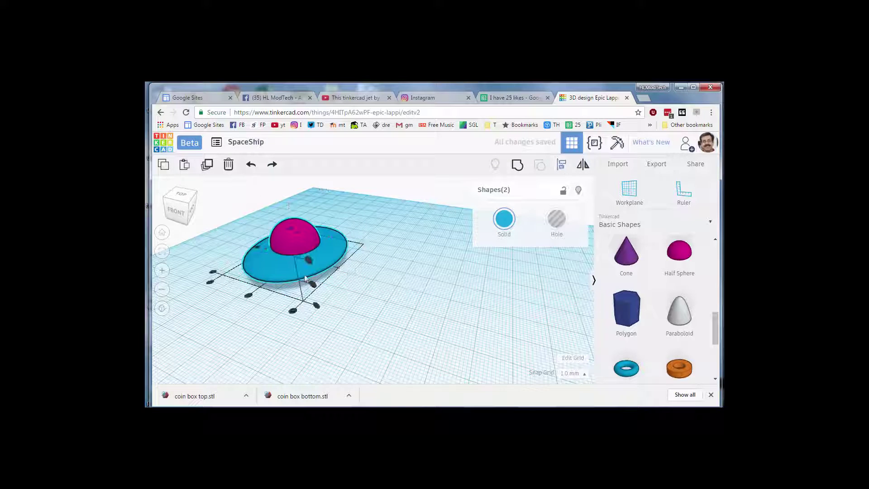
right_click_drag(251, 317, 343, 326)
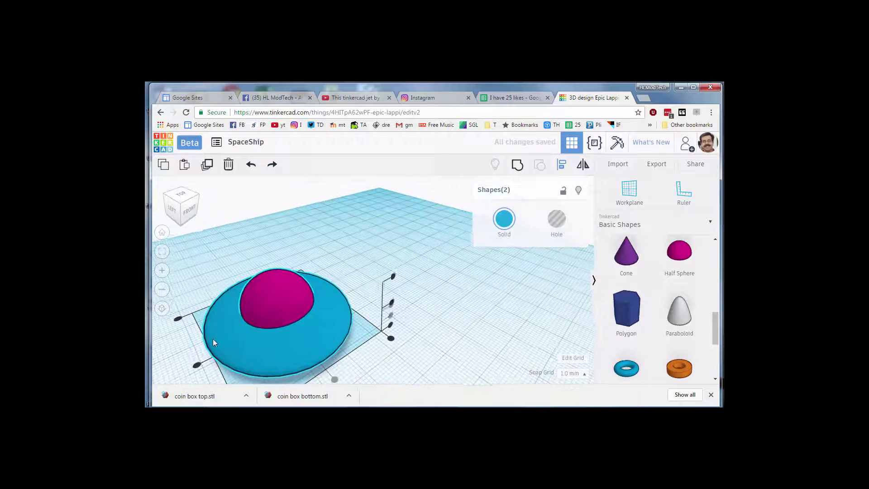
left_click(198, 366)
left_click(439, 356)
Lower the half sphere about 1.83 mm into the saucer and make it transparent.
right_click_drag(439, 355, 264, 237)
left_click(287, 237)
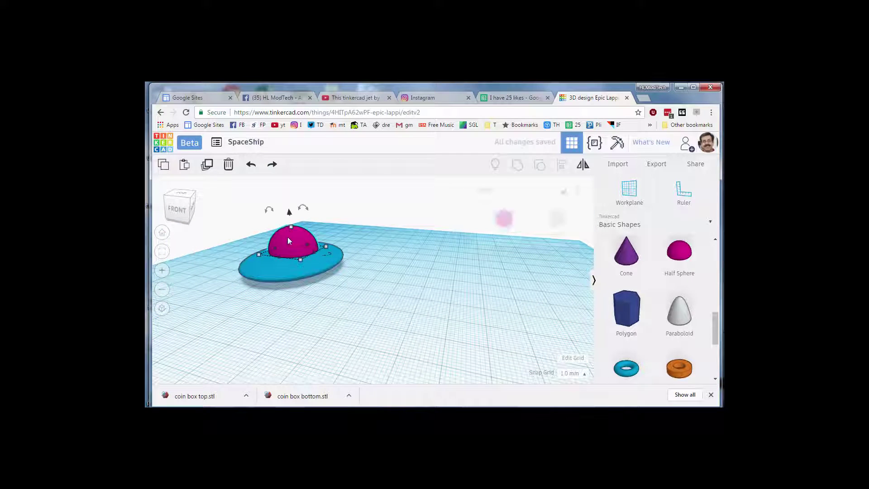
left_click_drag(290, 214, 291, 220)
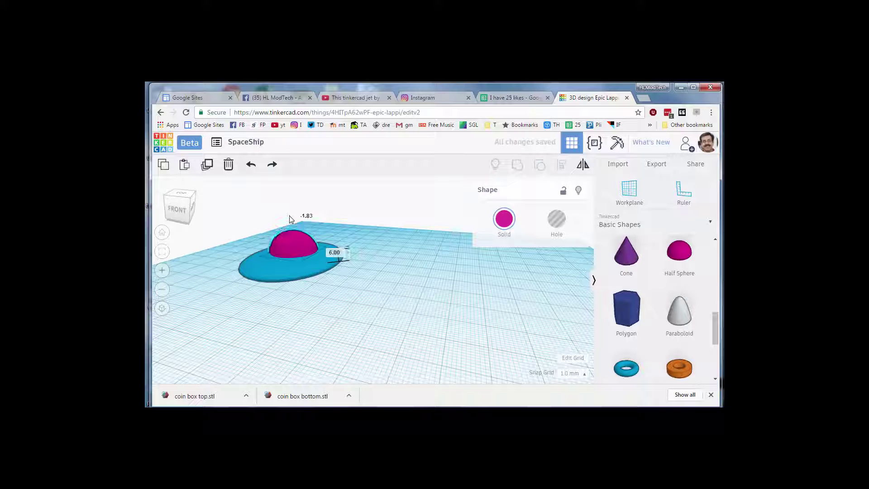
left_click(501, 227)
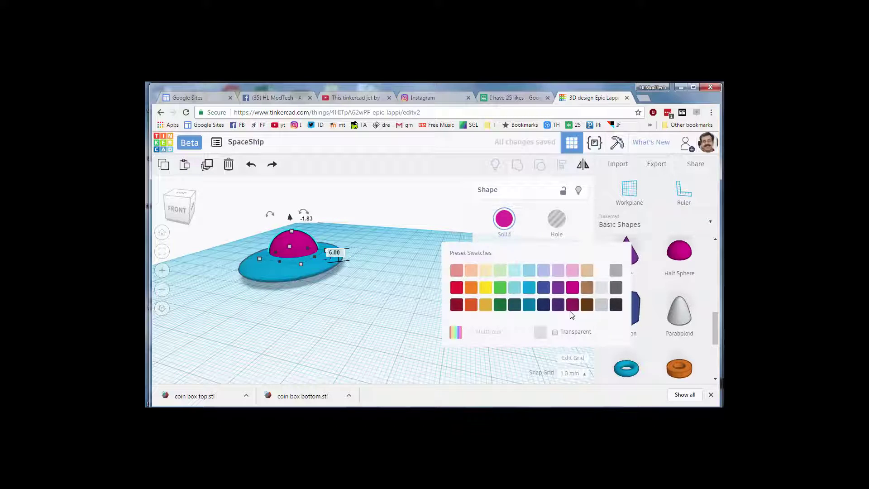
left_click(555, 332)
right_click_drag(363, 312, 393, 317)
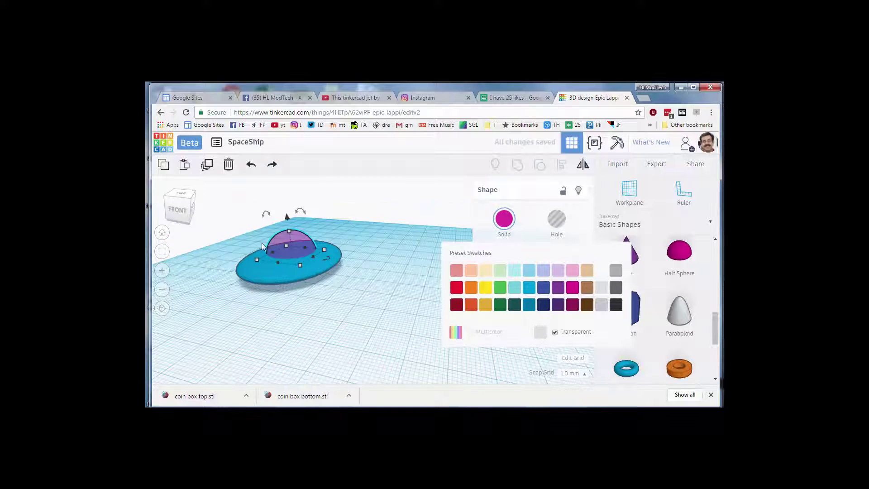
Group the dome and saucer into one shape and turn on Multicolor.
left_click_drag(232, 235, 349, 281)
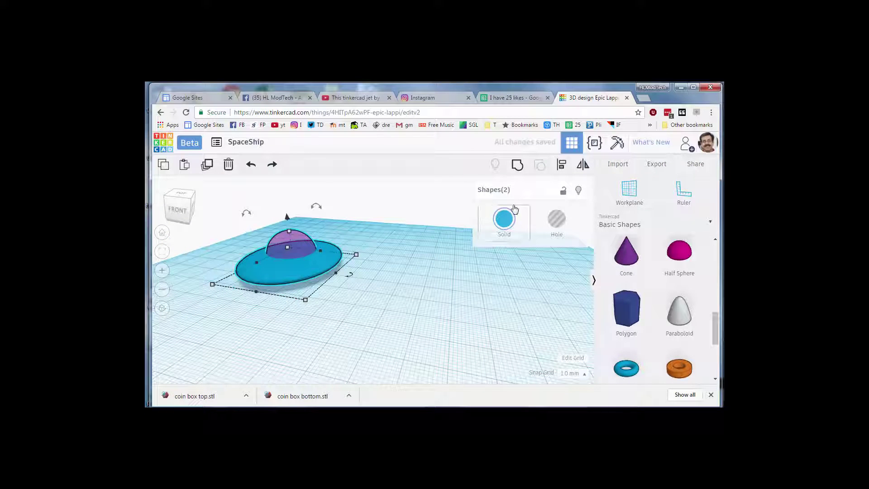
left_click(516, 168)
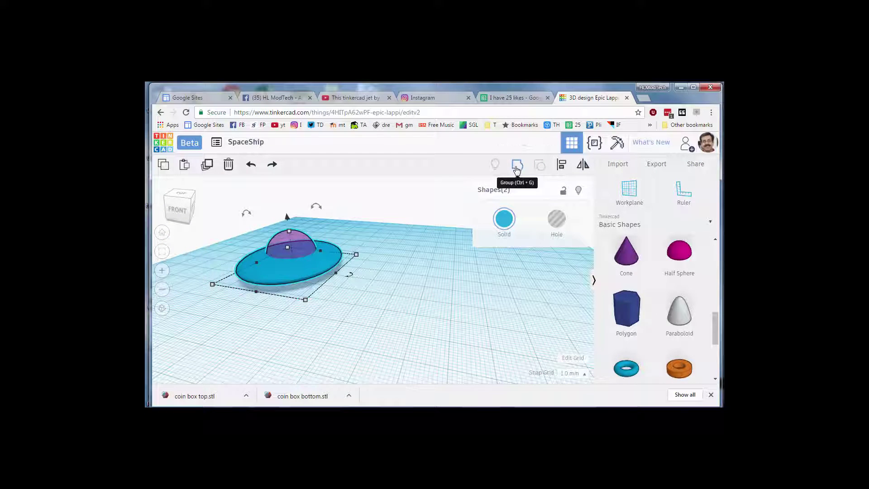
left_click(508, 240)
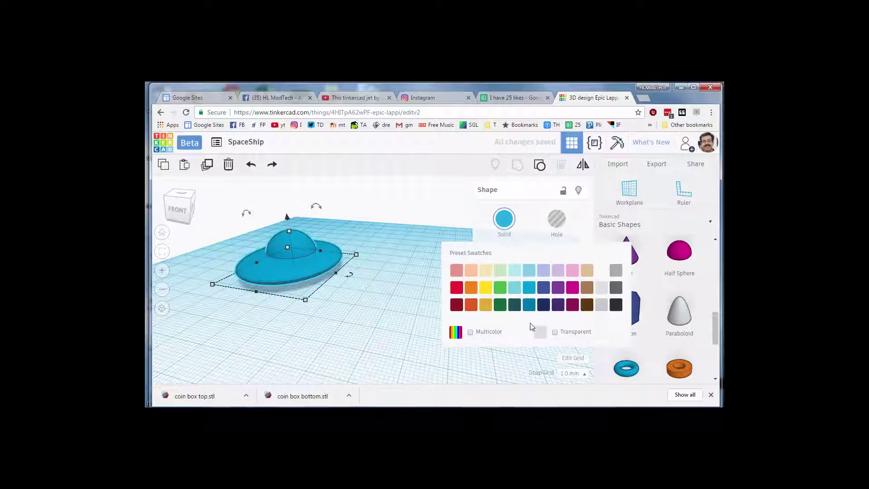
left_click(470, 332)
Make the whole grouped spaceship transparent.
scroll(365, 311, "up", 8)
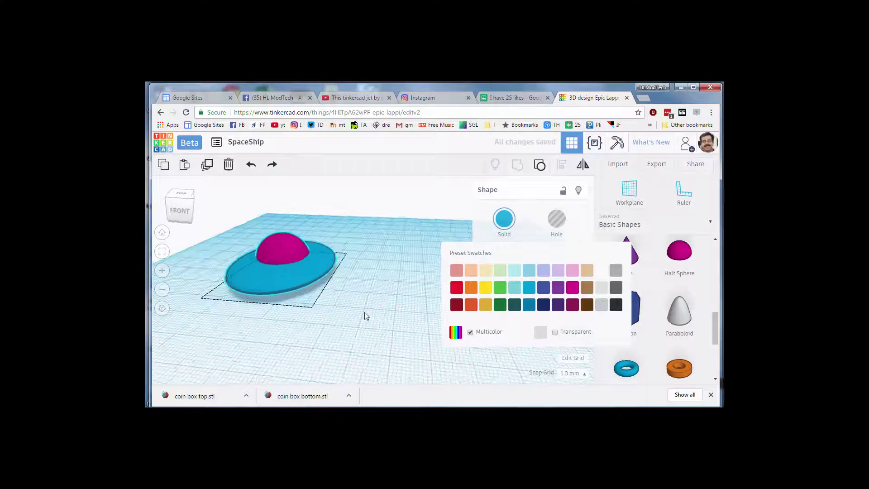
scroll(284, 301, "down", 6)
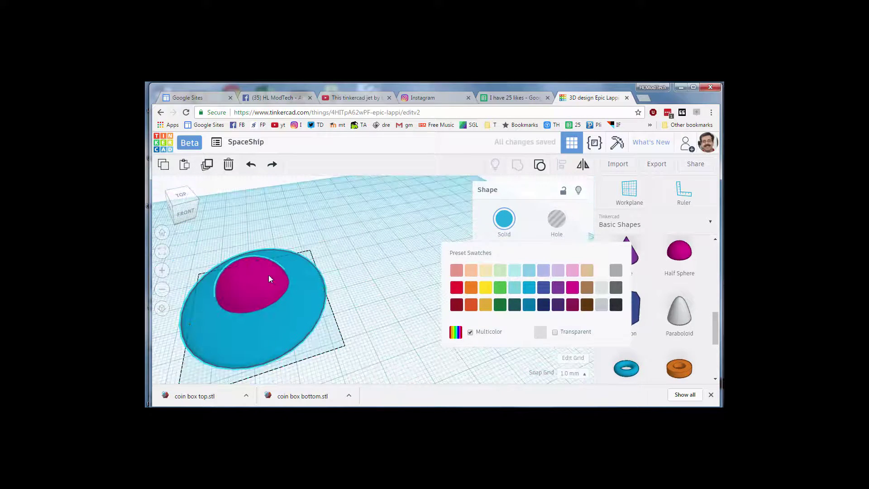
right_click_drag(445, 298, 417, 299)
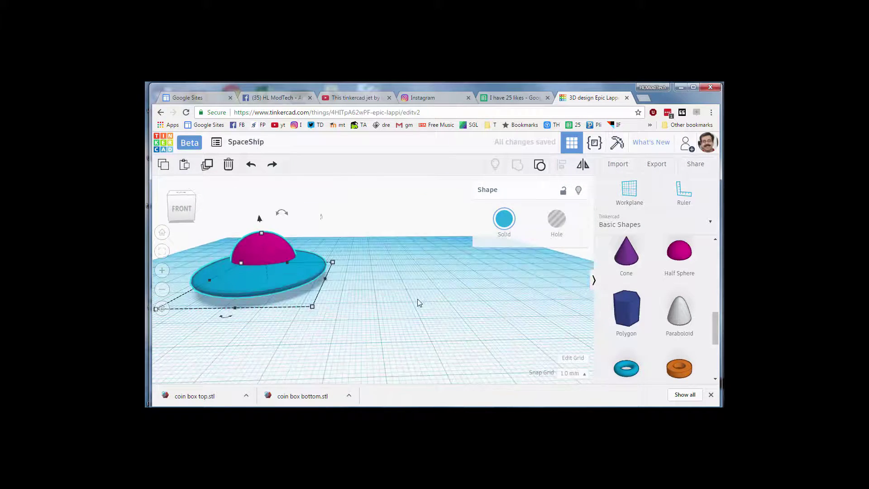
key("t")
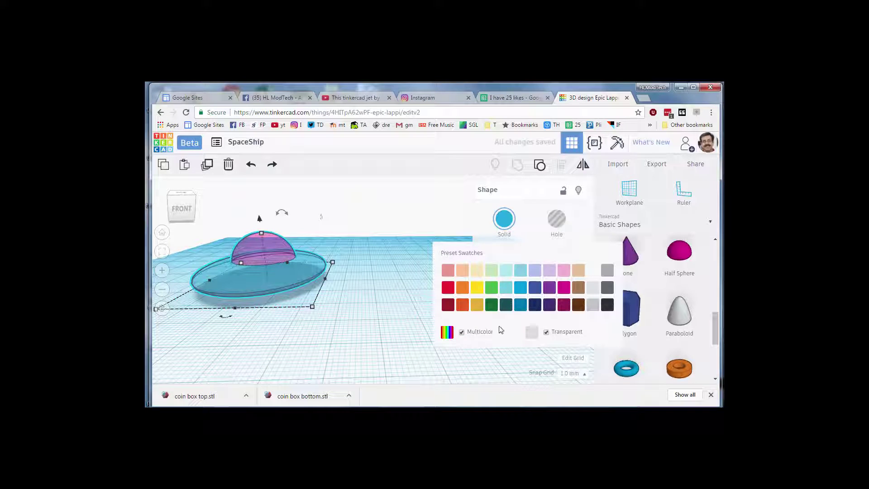
right_click_drag(409, 334, 297, 295)
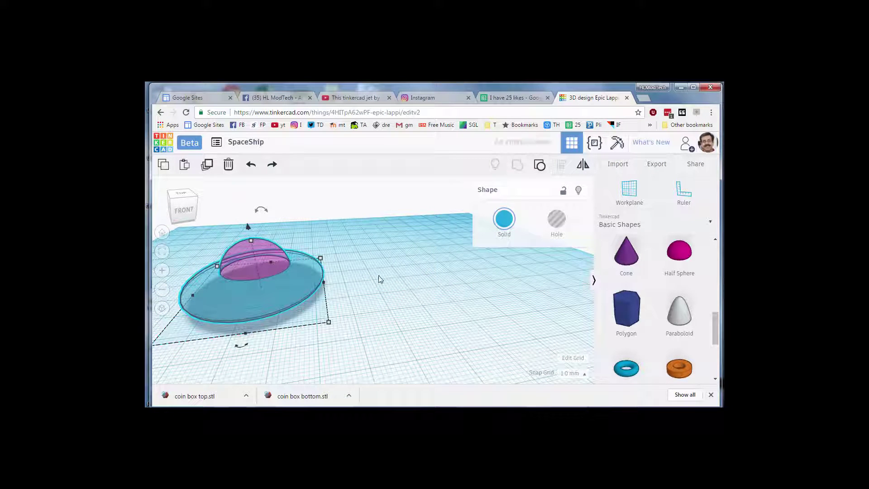
Try a darker blue on the grouped spaceship, restore its Multicolor colouring and deselect it.
left_click(506, 226)
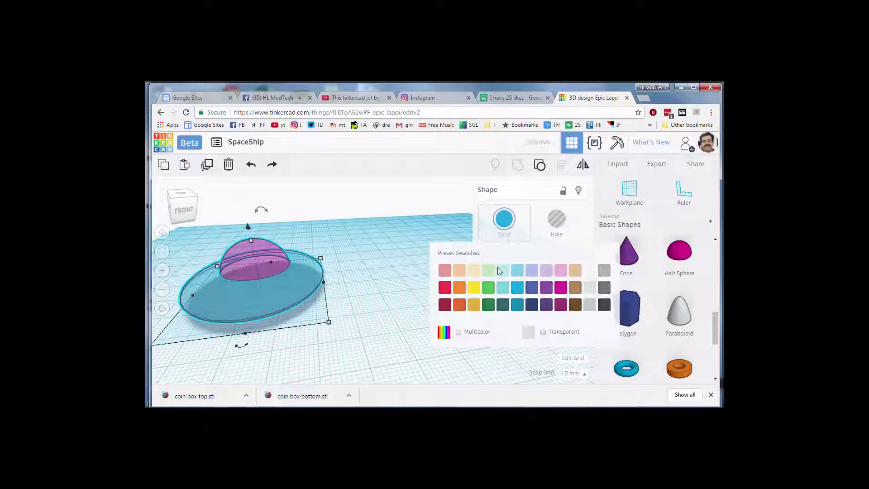
left_click(517, 305)
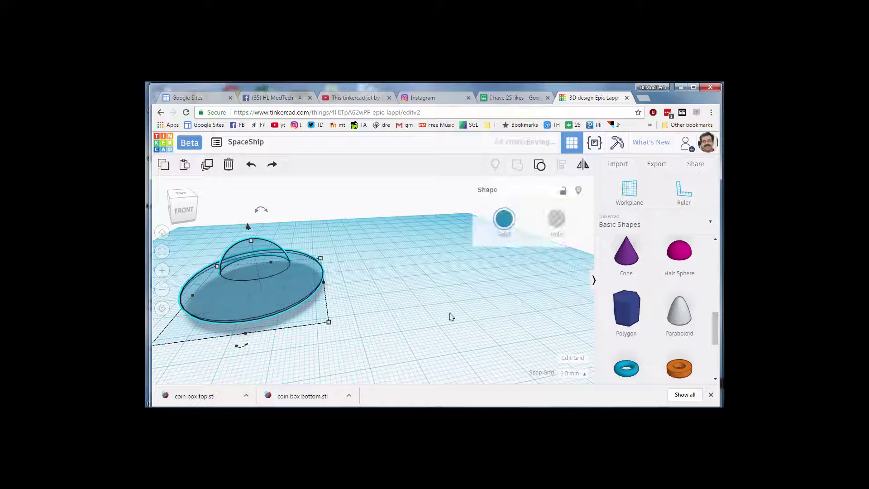
left_click(504, 219)
left_click(471, 332)
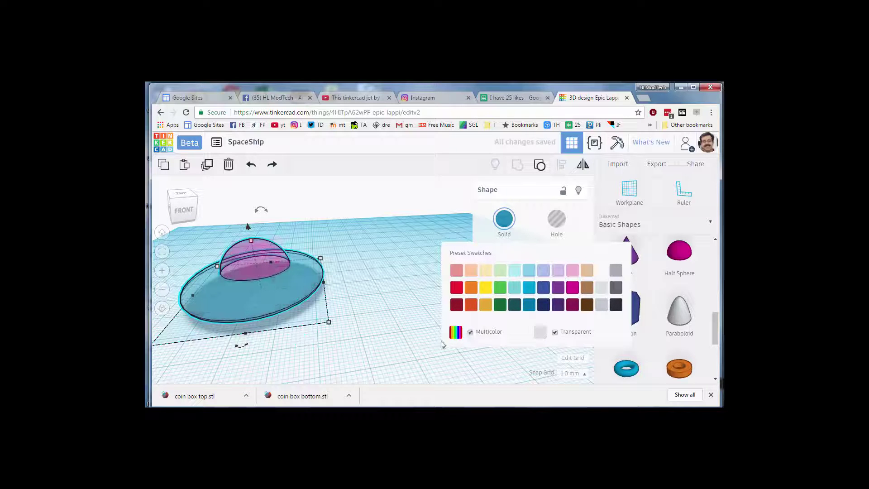
right_click_drag(317, 295, 412, 291)
scroll(299, 313, "down", 3)
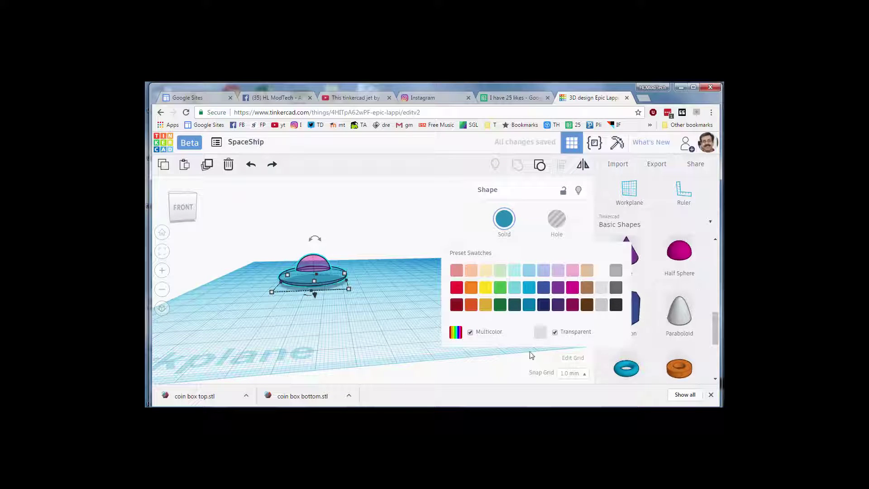
scroll(670, 358, "up", 5)
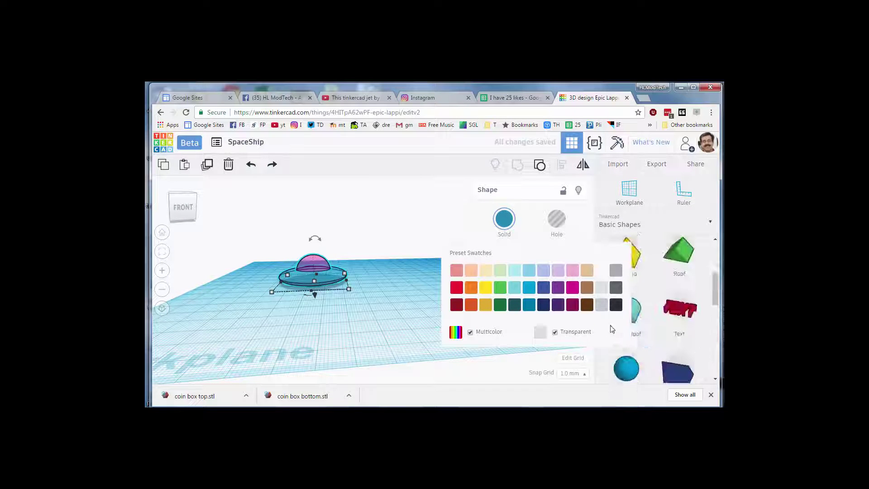
left_click(398, 328)
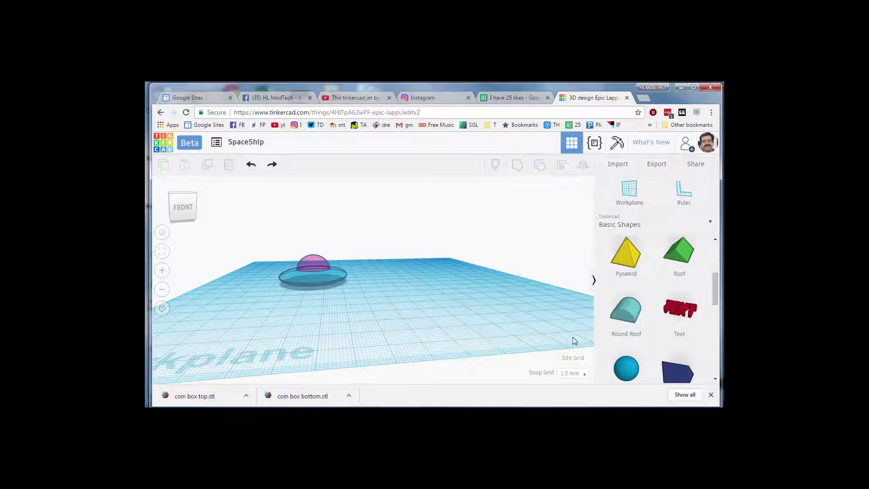
scroll(569, 334, "down", 5)
scroll(467, 320, "up", 5)
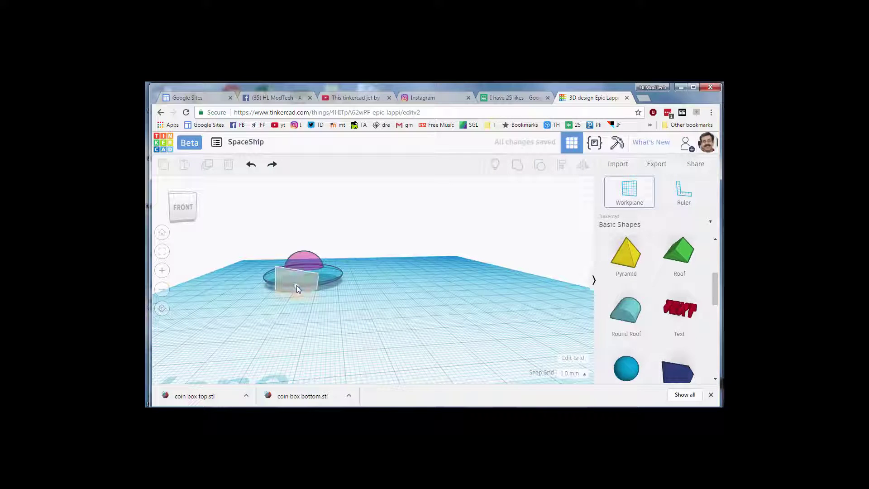
scroll(297, 283, "up", 5)
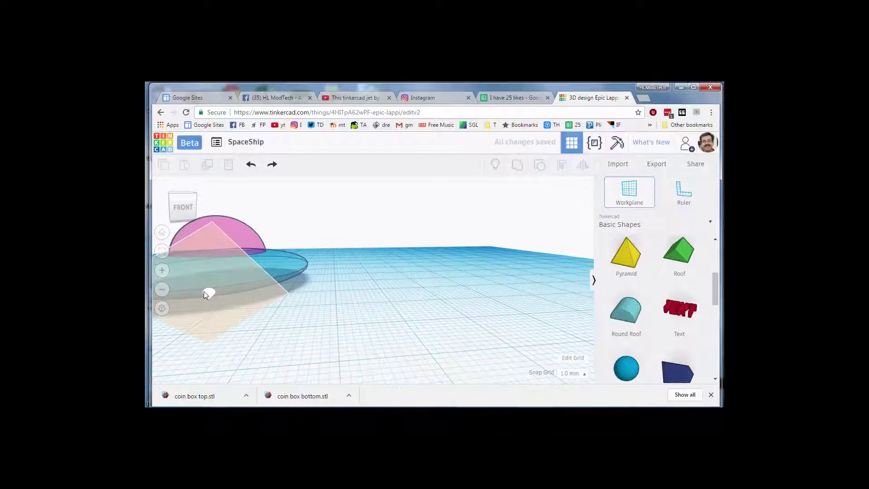
scroll(220, 291, "down", 6)
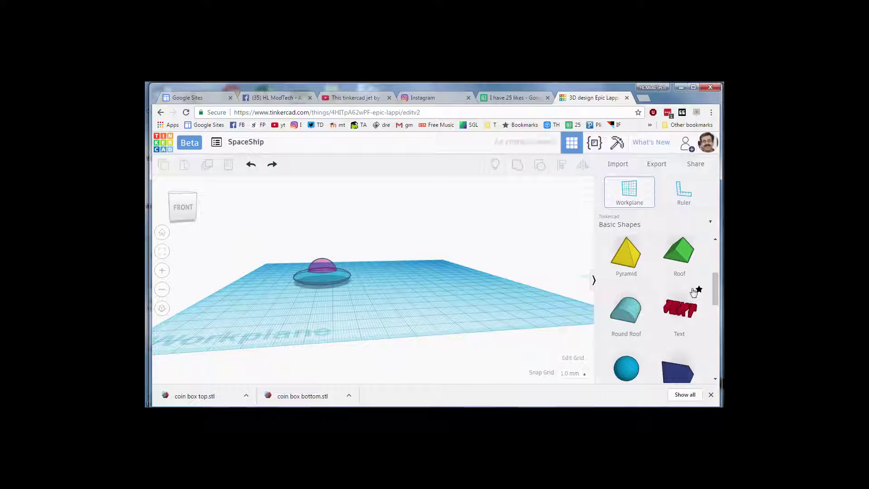
Place a solid red box on the workplane beside the spaceship.
scroll(714, 295, "up", 2)
left_click_drag(626, 282, 341, 285)
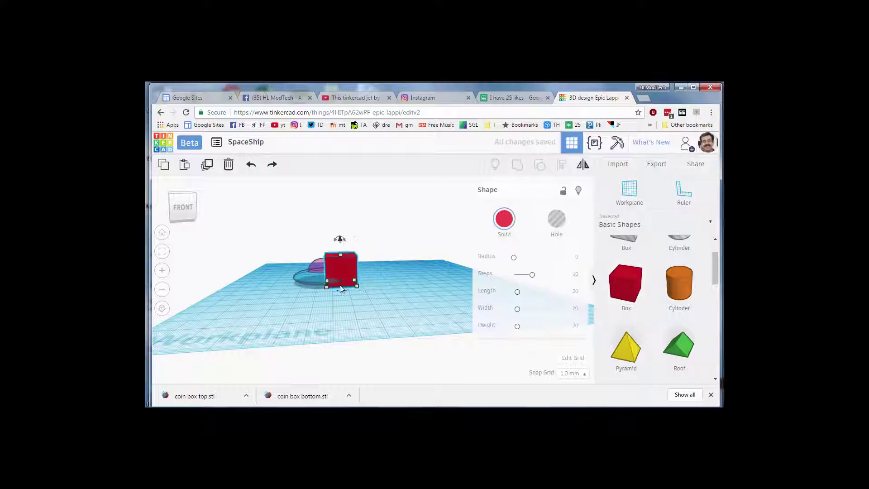
scroll(340, 285, "up", 5)
right_click_drag(306, 351, 308, 363)
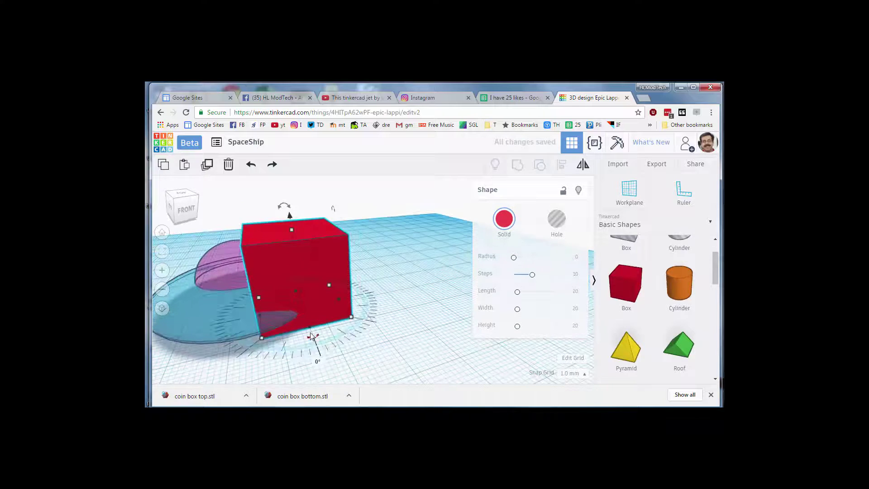
Move the red box over the saucer's edge and set a new workplane on the box's vertical front face.
left_click_drag(319, 310, 254, 321)
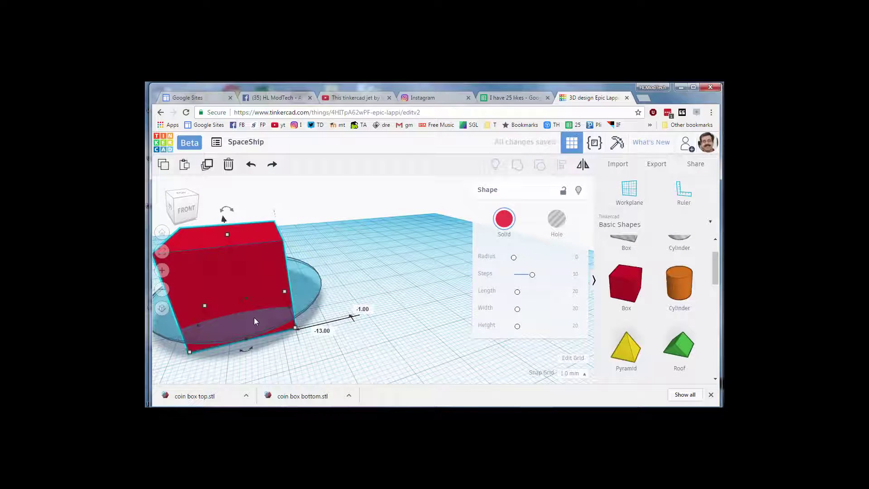
key("w")
left_click(254, 294)
Place a solid cylinder on the box's front face and scale its diameter to 5 mm by 5 mm.
left_click_drag(677, 292, 275, 308)
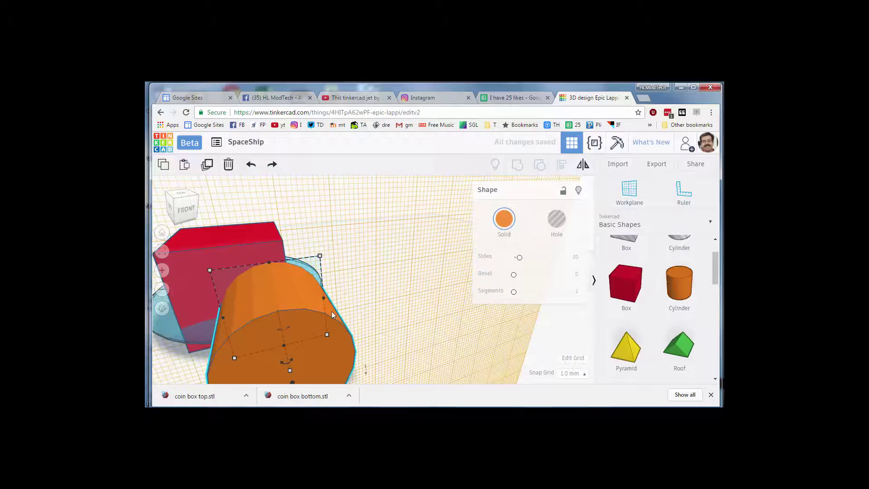
scroll(331, 311, "down", 5)
scroll(340, 328, "up", 5)
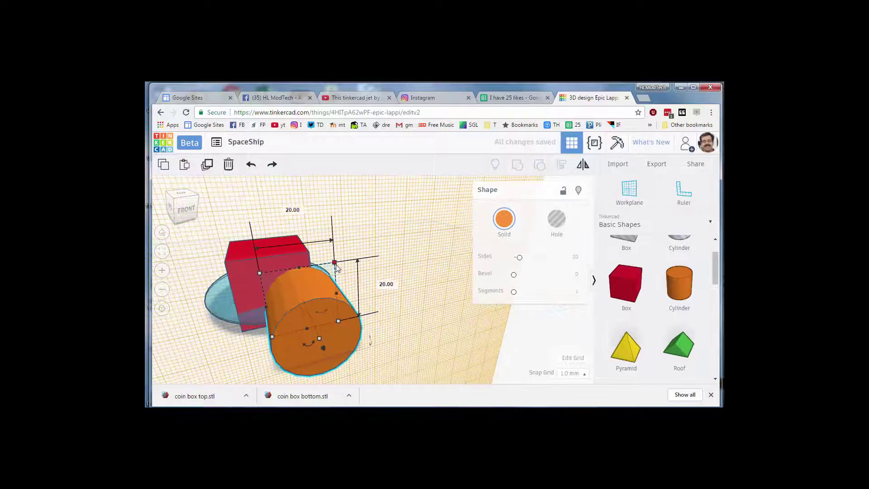
left_click_drag(334, 264, 290, 334)
Move the small cylinder up and sideways to the right-hand end of the saucer's front rim.
key("Up")
key("Up")
key("Up")
key("Up")
key("Up")
key("Up")
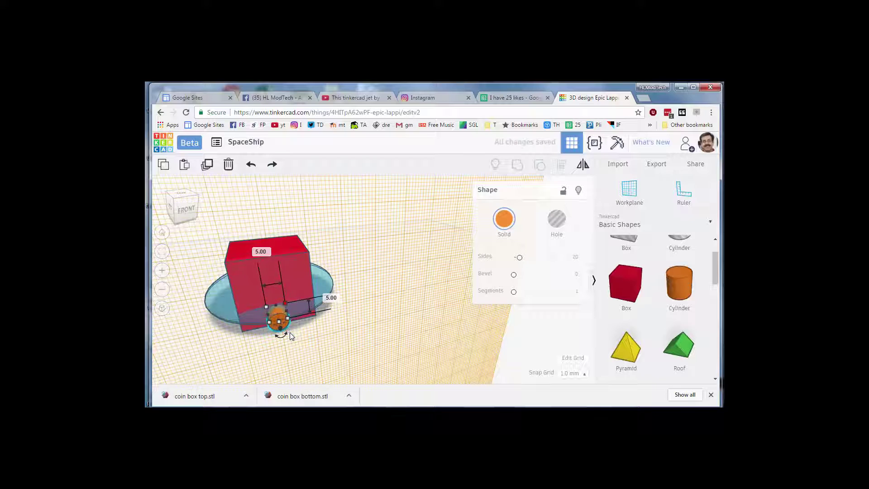
key("Right")
key("Right")
key("Right")
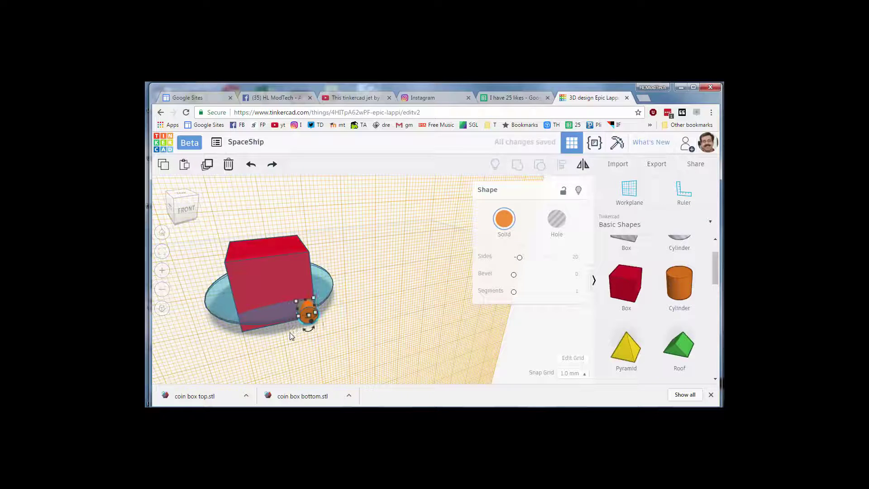
Duplicate the small cylinder and move the copy to the opposite end of the red box's front face.
left_click(290, 332)
key("ctrl+d")
key("Left")
key("Left")
key("Left")
key("Left")
key("Left")
key("Left")
key("Left")
key("Left")
key("Left")
key("Left")
key("Left")
key("Left")
key("Left")
key("Left")
key("Left")
key("Left")
key("Left")
key("Left")
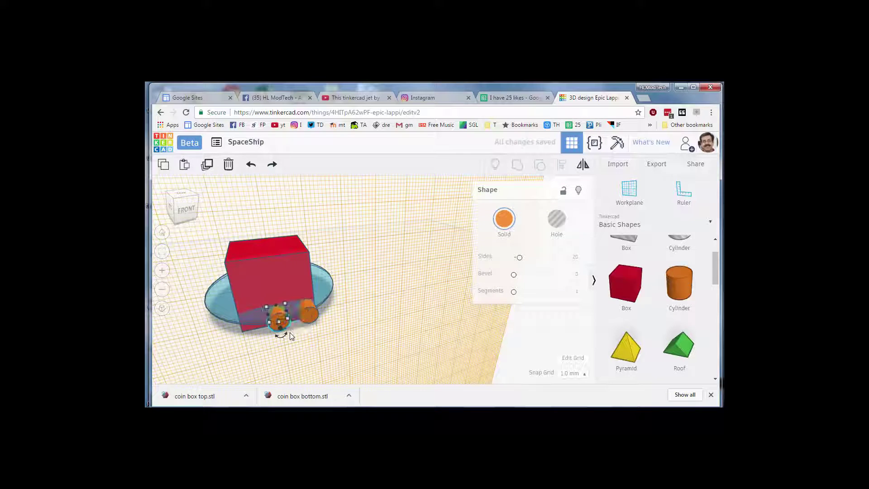
key("Right")
key("Right")
key("Left")
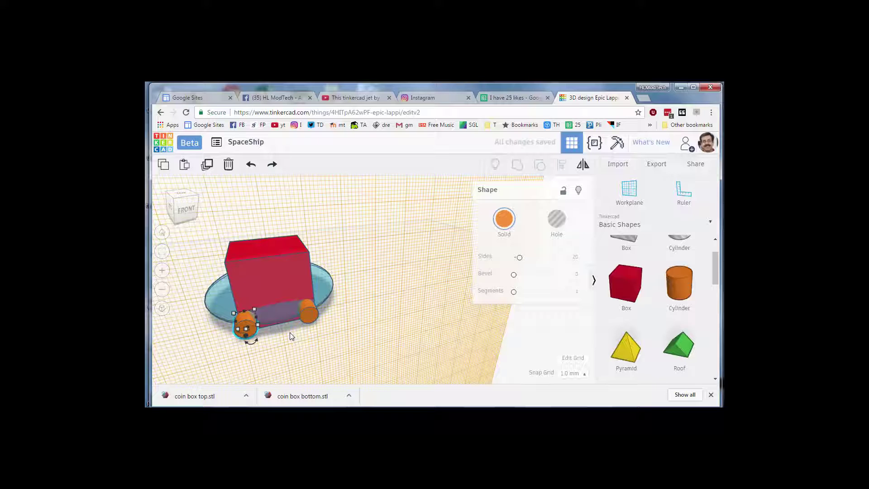
Delete the red helper box, keeping the two small cylinders attached to the saucer's rim.
right_click_drag(308, 376, 269, 325)
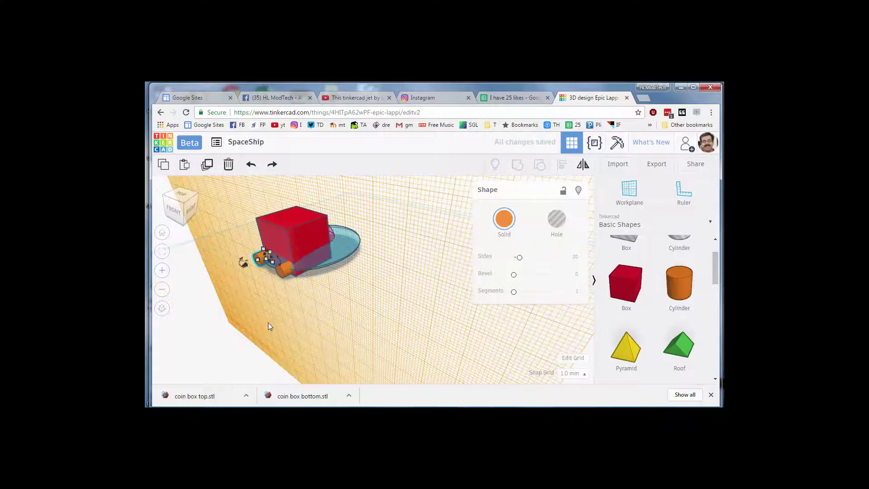
scroll(247, 284, "up", 5)
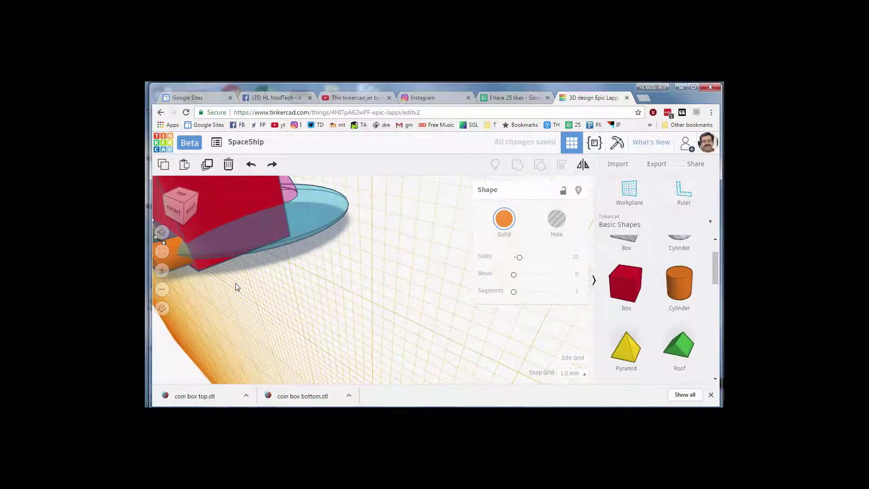
scroll(230, 288, "down", 3)
right_click_drag(223, 289, 291, 314)
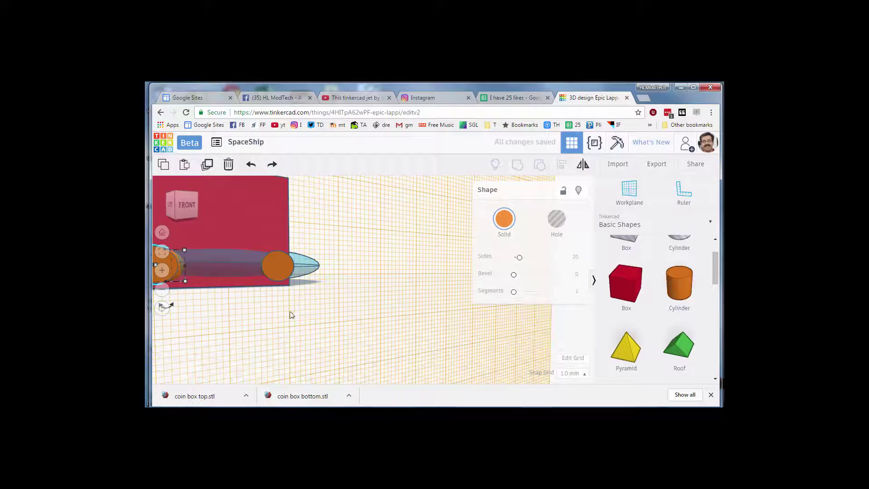
left_click(258, 218)
key("Delete")
right_click_drag(260, 293, 430, 357)
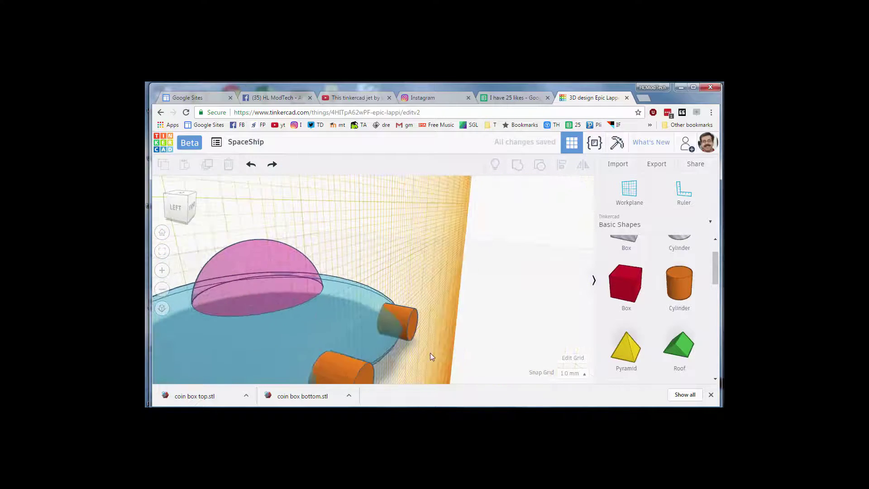
Return the workplane to the original horizontal grid and clear the selection.
scroll(430, 357, "down", 5)
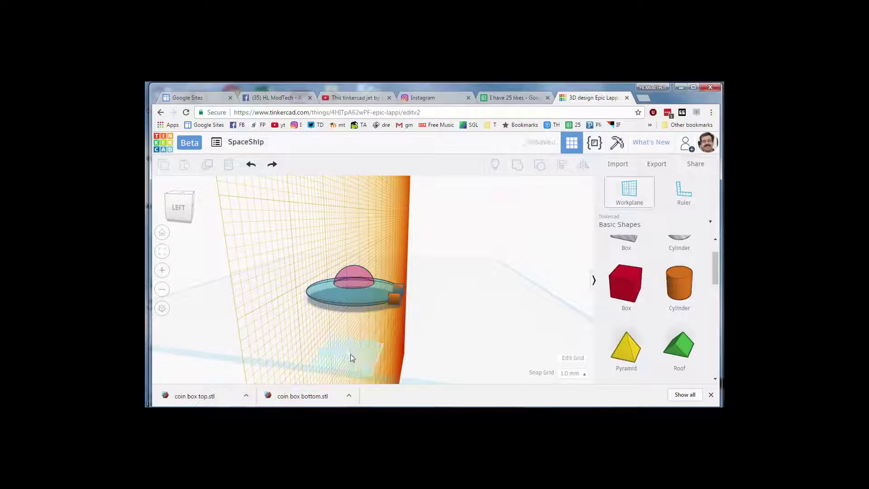
left_click_drag(399, 329, 412, 327)
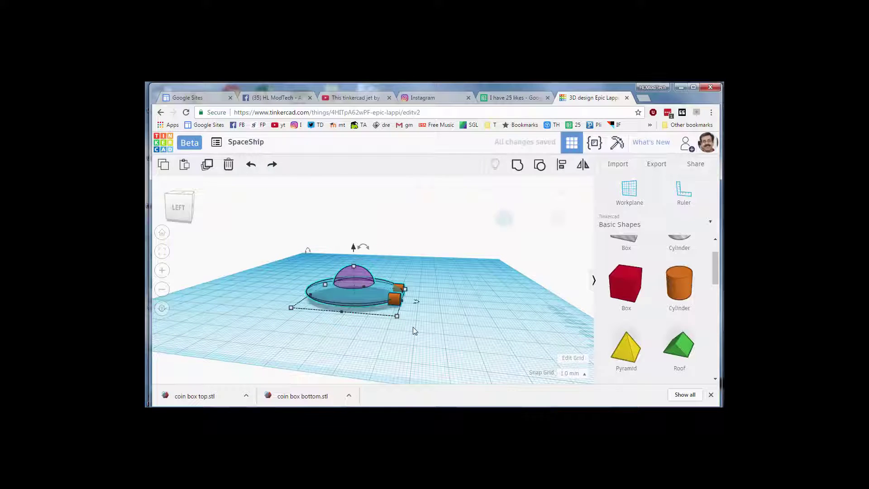
left_click(439, 320)
Colour both small cylinders on the saucer's rim yellow.
left_click(395, 299)
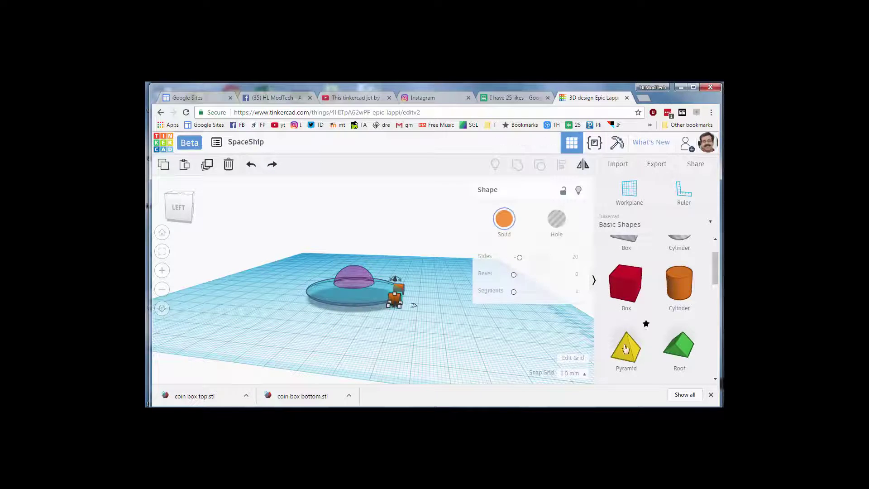
left_click(505, 222)
left_click(498, 288)
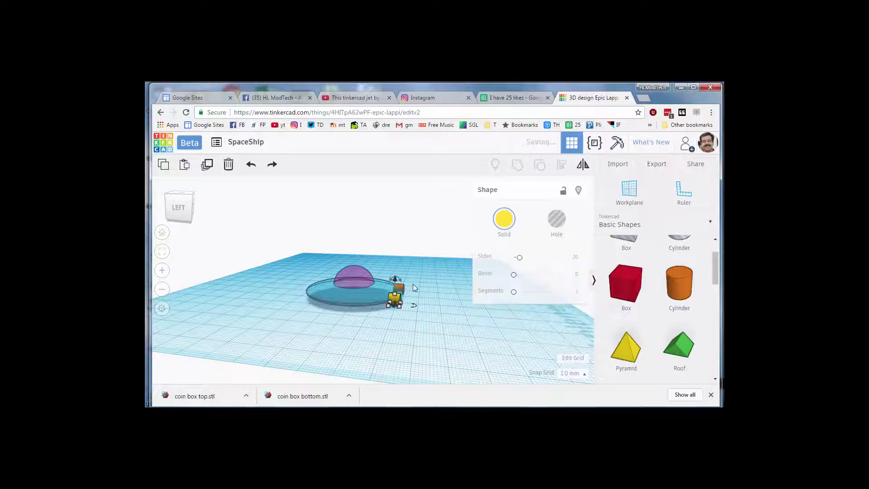
right_click_drag(403, 286, 335, 316)
left_click(335, 316)
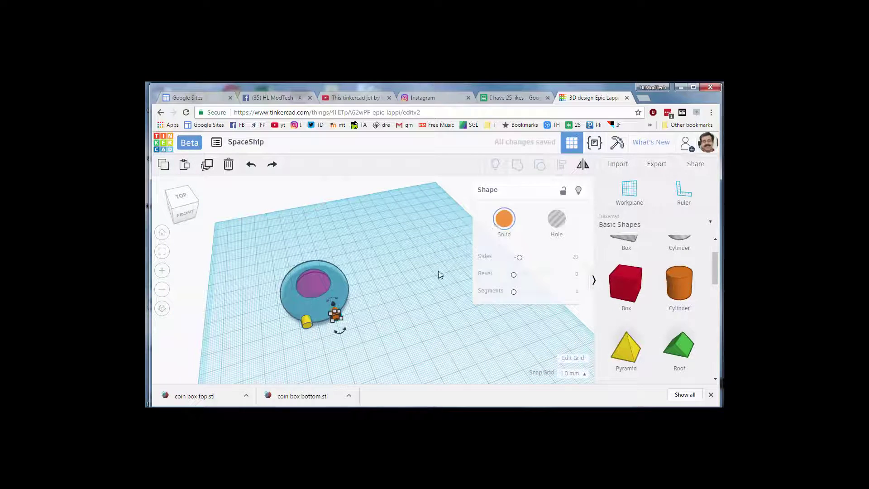
left_click(501, 225)
left_click(485, 288)
Select the saucer together with both yellow cylinders and group them into one shape.
left_click_drag(241, 258, 381, 343)
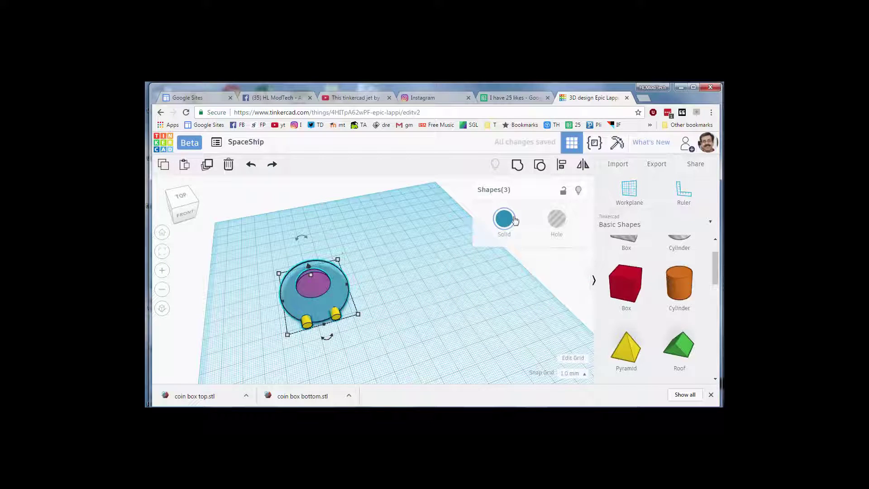
left_click(518, 164)
right_click_drag(407, 319, 458, 301)
left_click(346, 309)
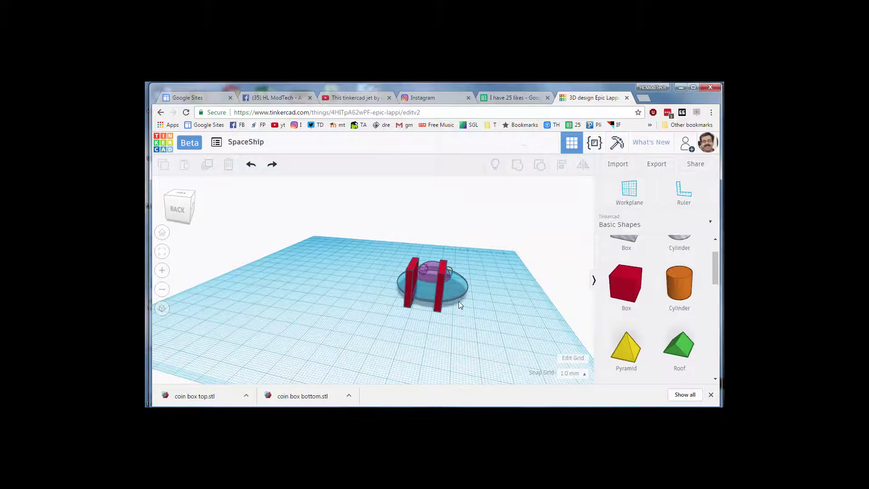
Select the two red upright fins at the back of the spaceship and group them.
left_click(442, 302)
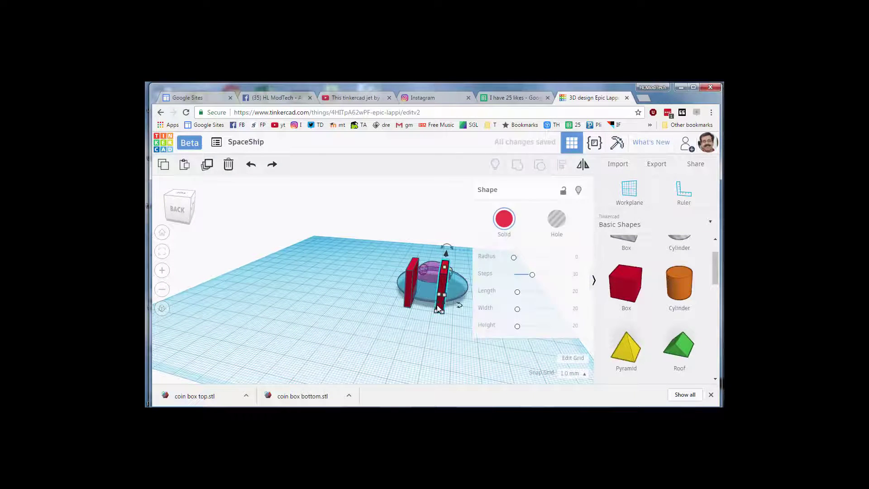
right_click_drag(455, 328, 349, 324)
left_click_drag(296, 242, 368, 266)
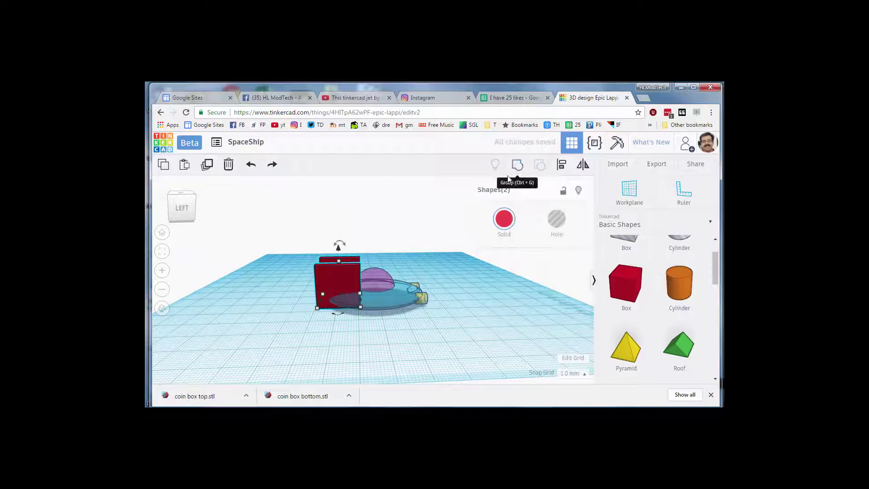
left_click(517, 164)
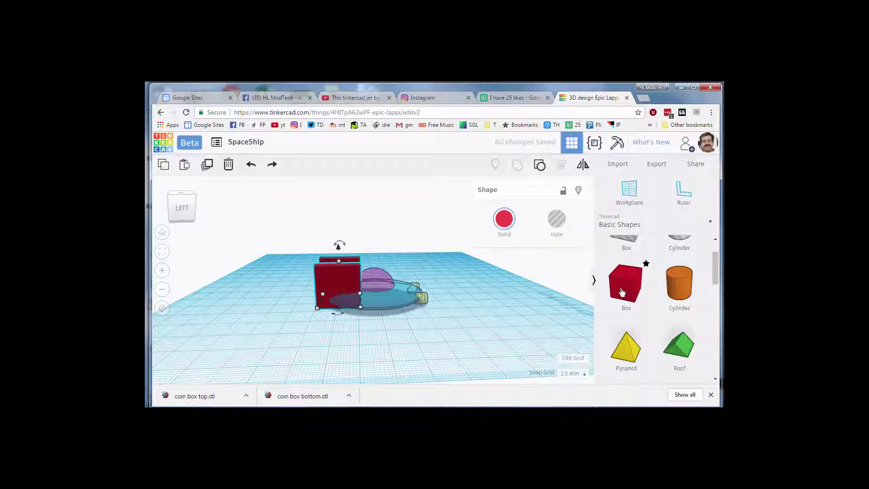
Place a red box behind the fins, set its height to 10 mm and widen it to span both fins.
left_click_drag(622, 292, 284, 287)
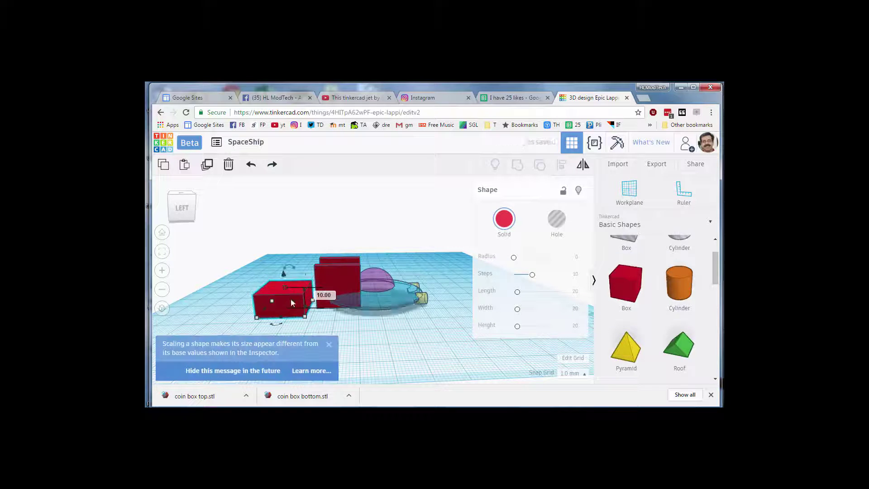
right_click_drag(286, 298, 434, 341)
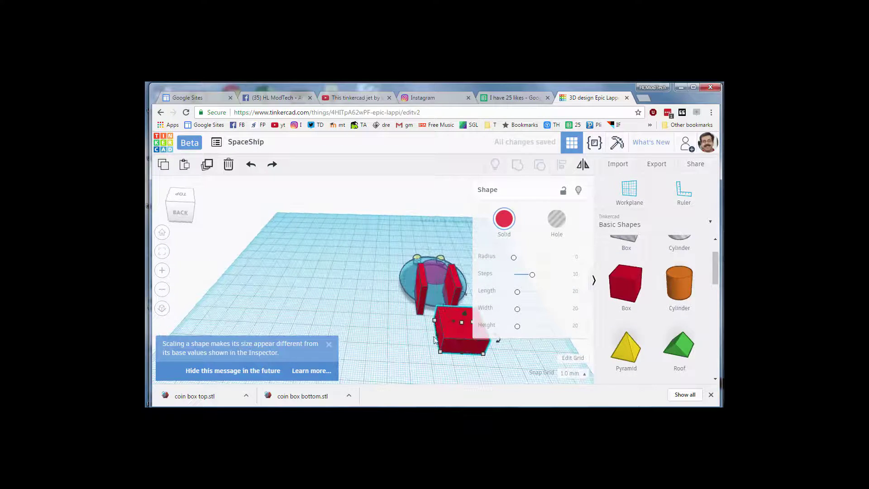
left_click_drag(435, 336, 401, 335)
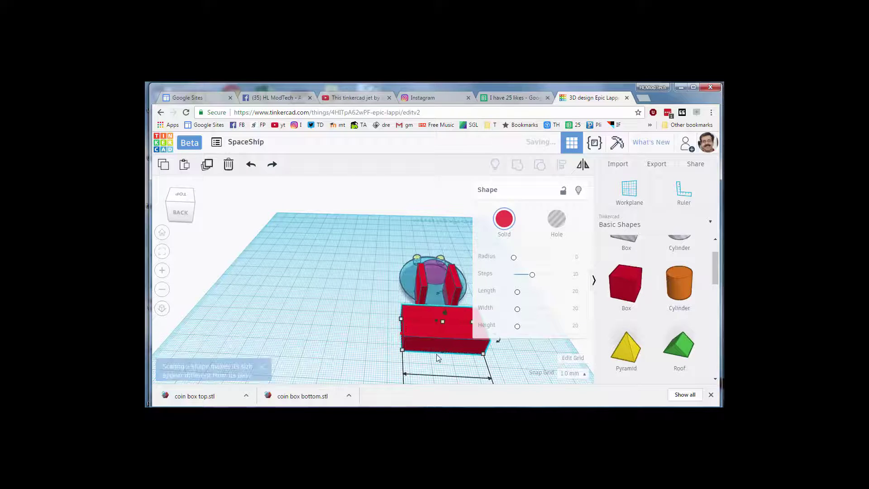
Hide the grouped spaceship, leaving the fins and the wide red box in view.
right_click_drag(436, 354, 386, 324)
left_click(389, 321)
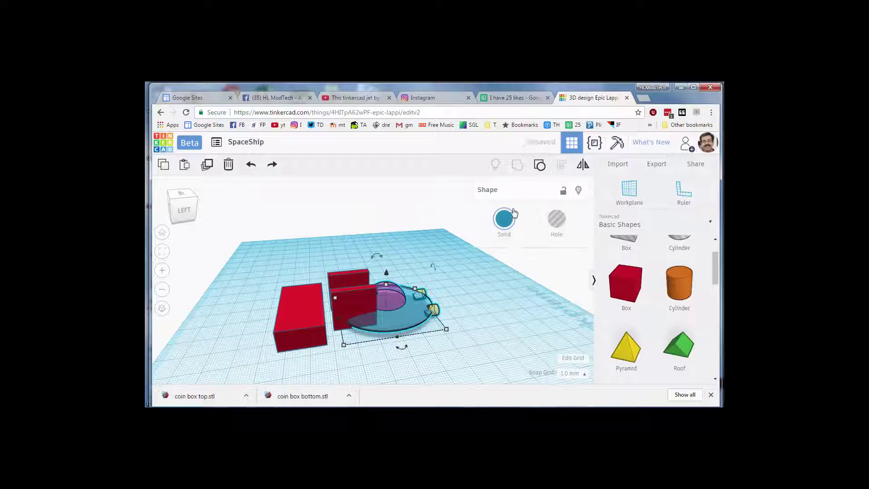
left_click(580, 191)
Move the wide red box forward until it overlaps the lower part of both fins.
left_click(302, 320)
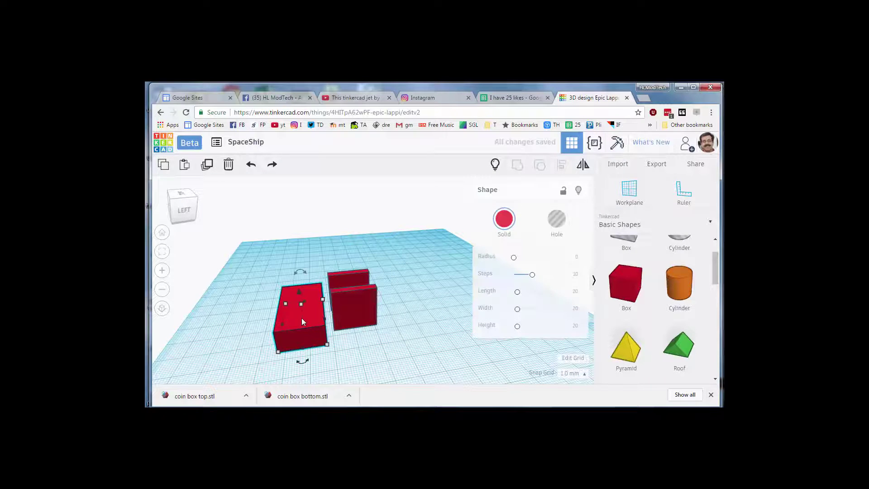
key("Right")
key("Right")
key("Right")
key("Right")
key("Right")
key("Right")
key("Right")
key("Right")
key("Right")
key("Right")
key("Right")
key("Right")
key("Right")
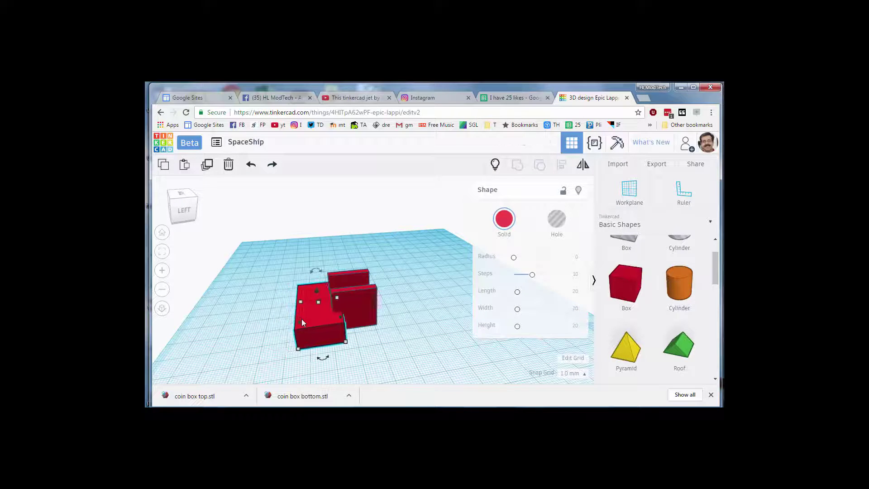
key("Right")
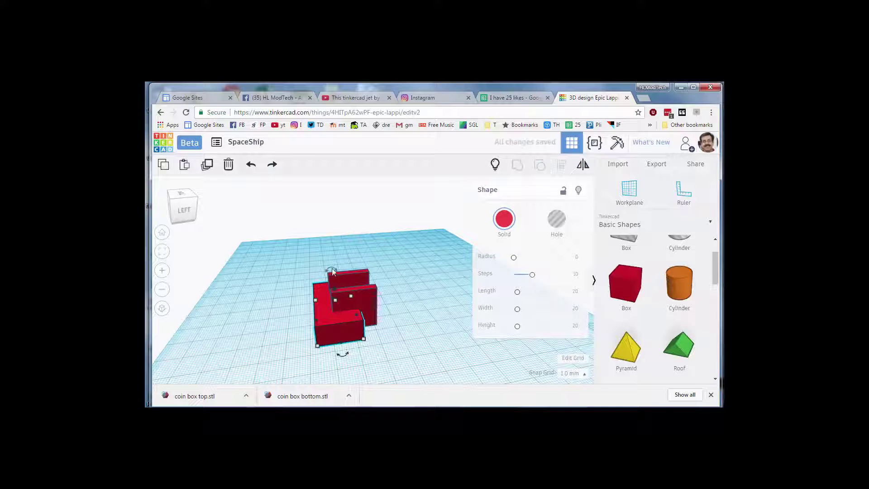
Tilt the wide box by about 49° across the fins and turn it into a hole.
right_click_drag(328, 292, 281, 307)
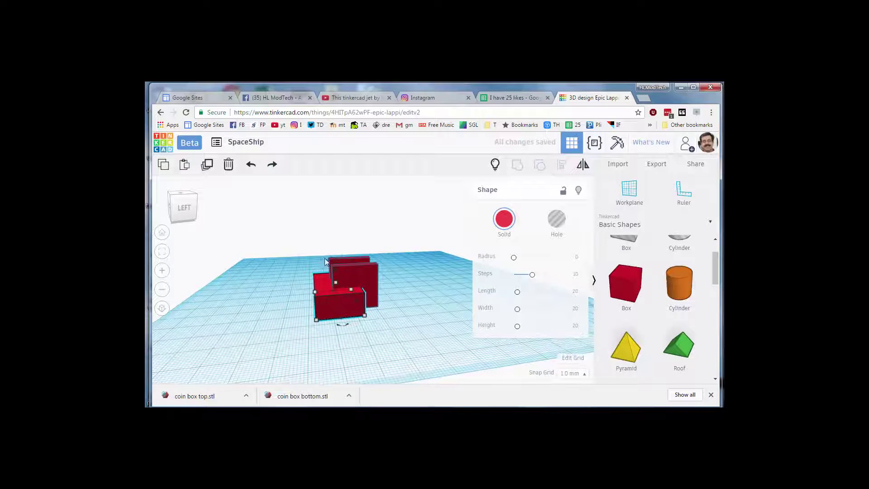
left_click_drag(325, 262, 363, 253)
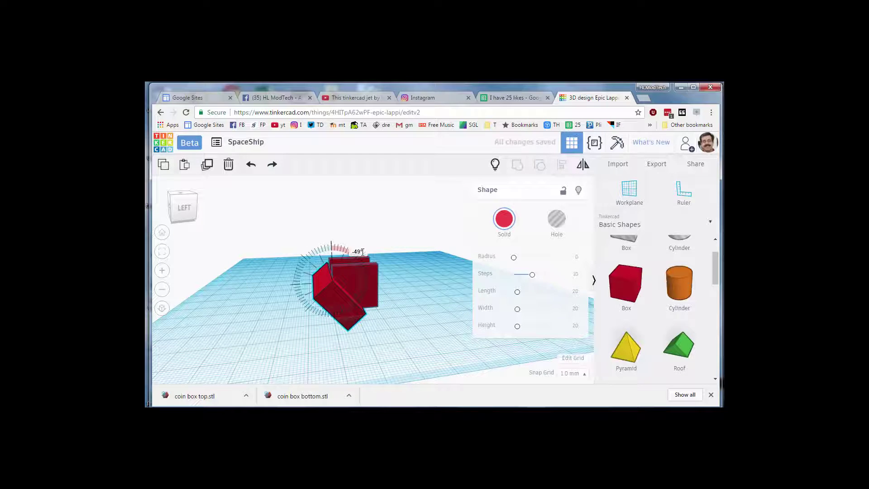
left_click(556, 219)
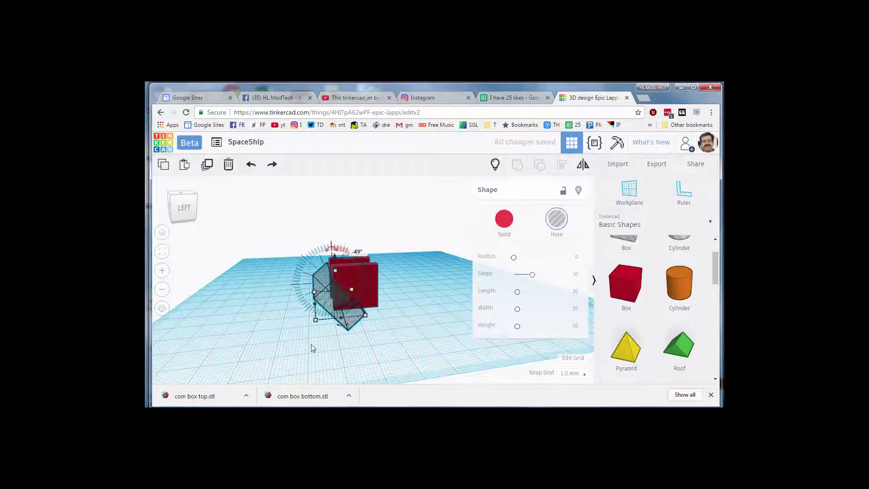
Group the tilted hole box with the fins to cut off their lower rear corners diagonally.
mouse_move(408, 336)
right_mouse_down()
mouse_move(391, 310)
mouse_move(395, 335)
right_mouse_up()
right_click_drag(335, 316, 262, 283)
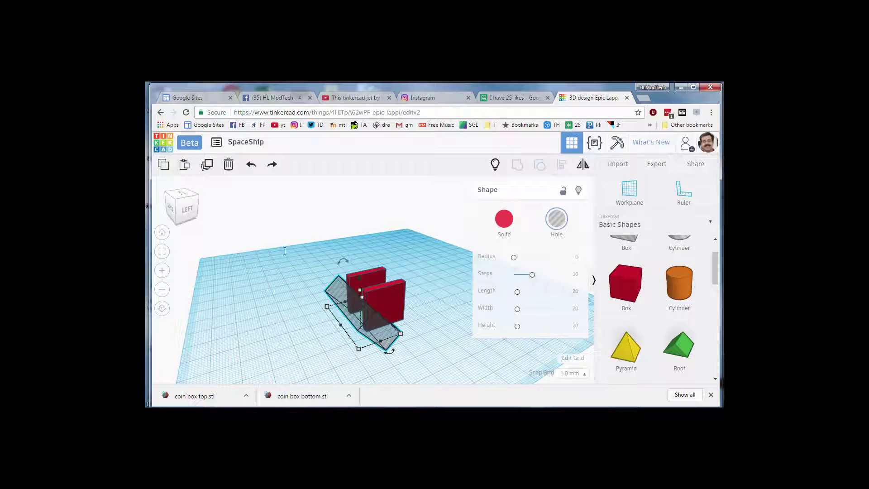
left_click_drag(284, 250, 418, 367)
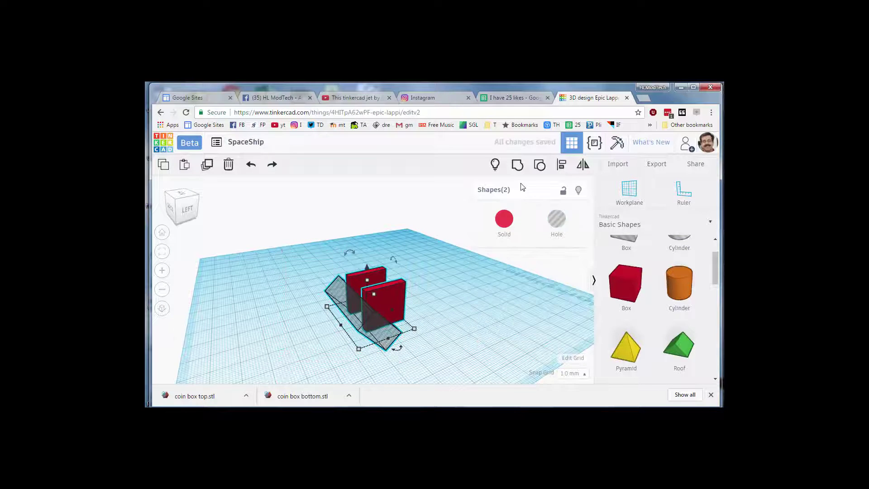
left_click(516, 165)
right_click_drag(452, 336, 400, 330)
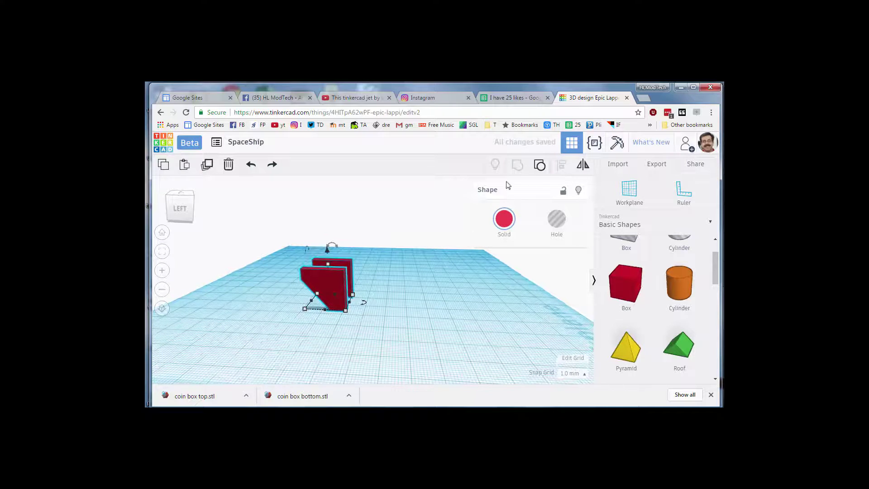
Show the hidden spaceship again beside the cut fins.
left_click(496, 169)
right_click_drag(388, 285, 335, 284)
right_click_drag(336, 323, 337, 338)
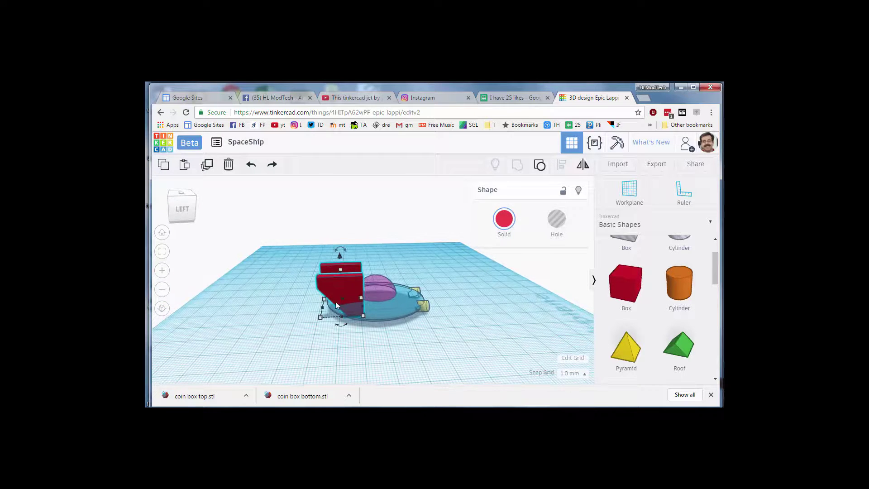
Raise the fins 5 mm above the workplane and shift them backward to the saucer's rear edge.
left_click_drag(342, 256, 344, 247)
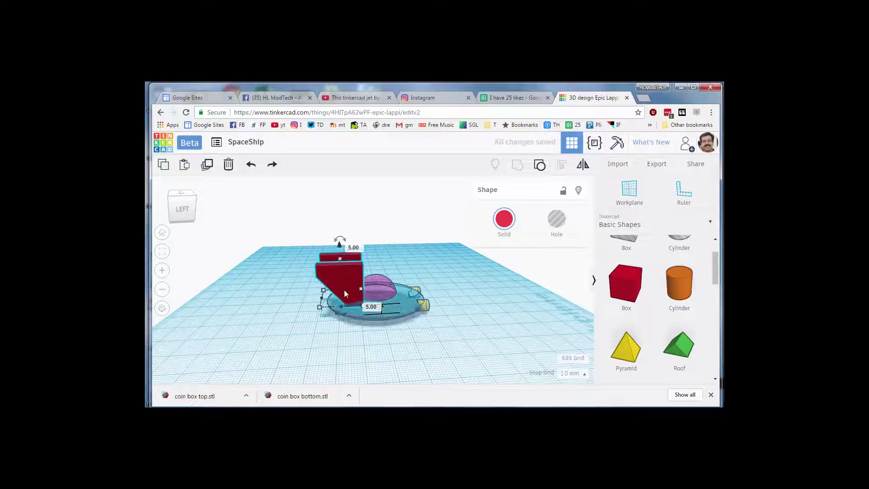
key("Left")
key("Left")
key("Left")
key("Left")
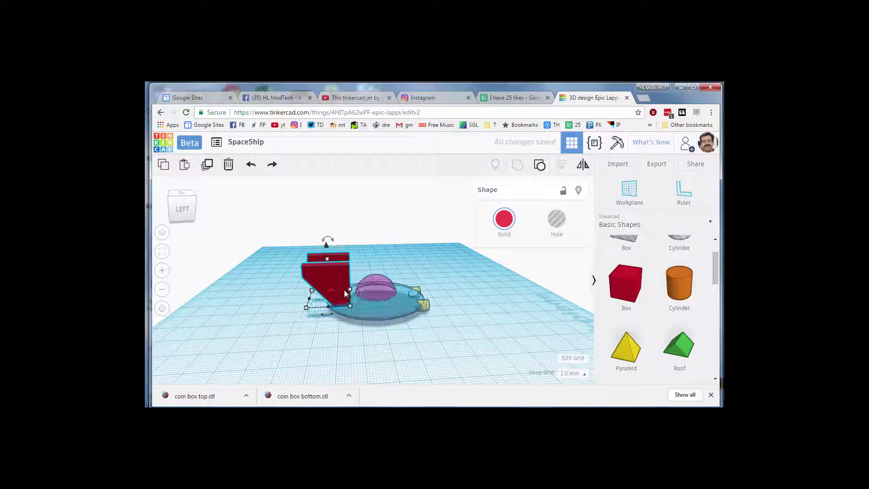
right_click_drag(454, 337, 355, 325)
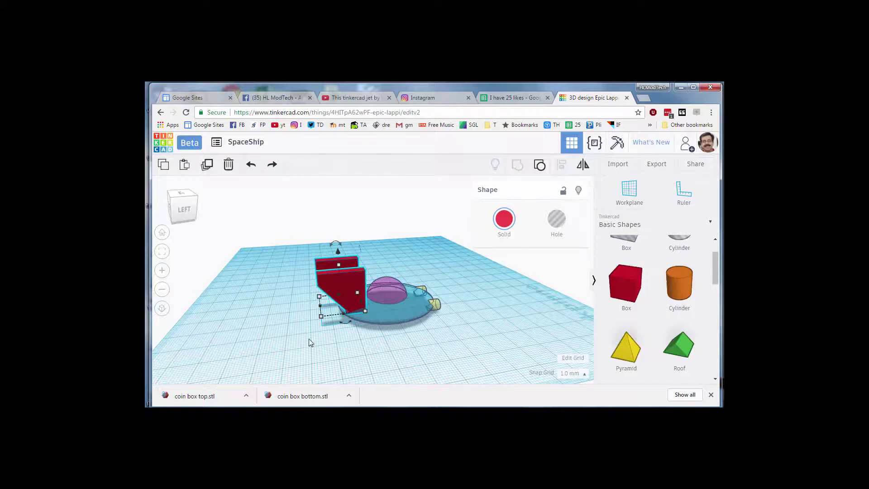
right_click_drag(308, 339, 272, 295)
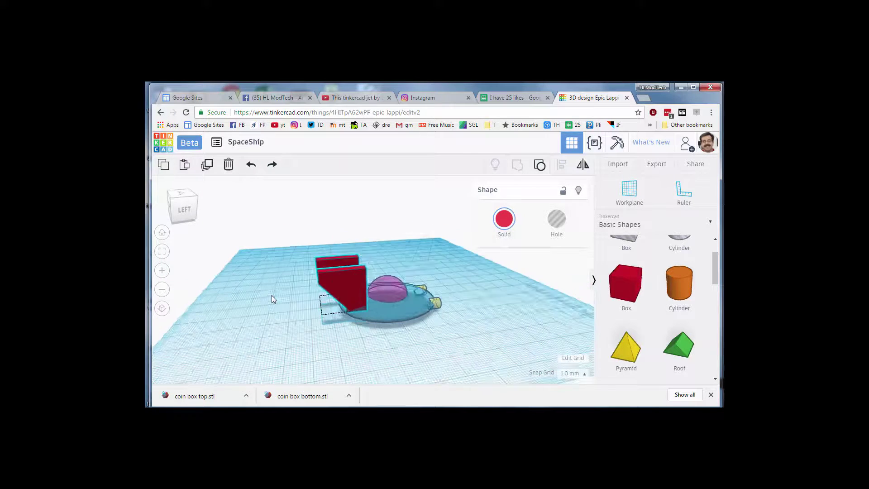